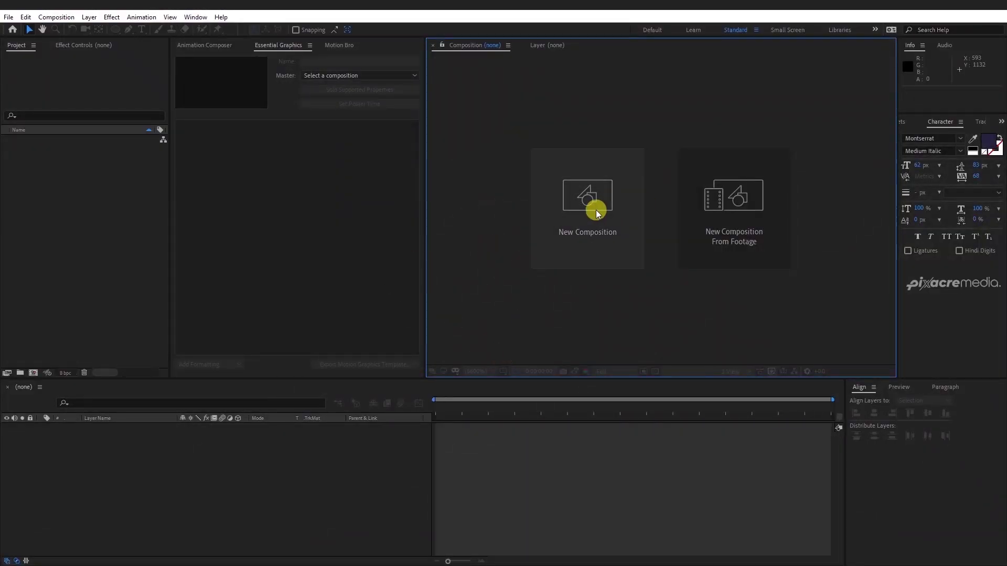
Create a 1920×1080, 30 fps composition named CHATGPT TEST lasting 0:00:05:02.
click(586, 211)
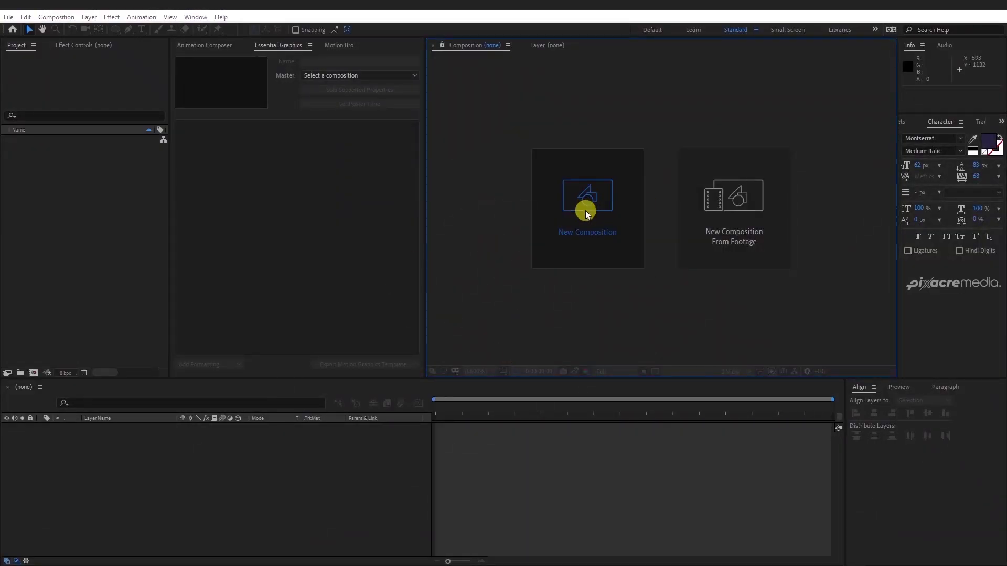
text(CHATGPT TEST)
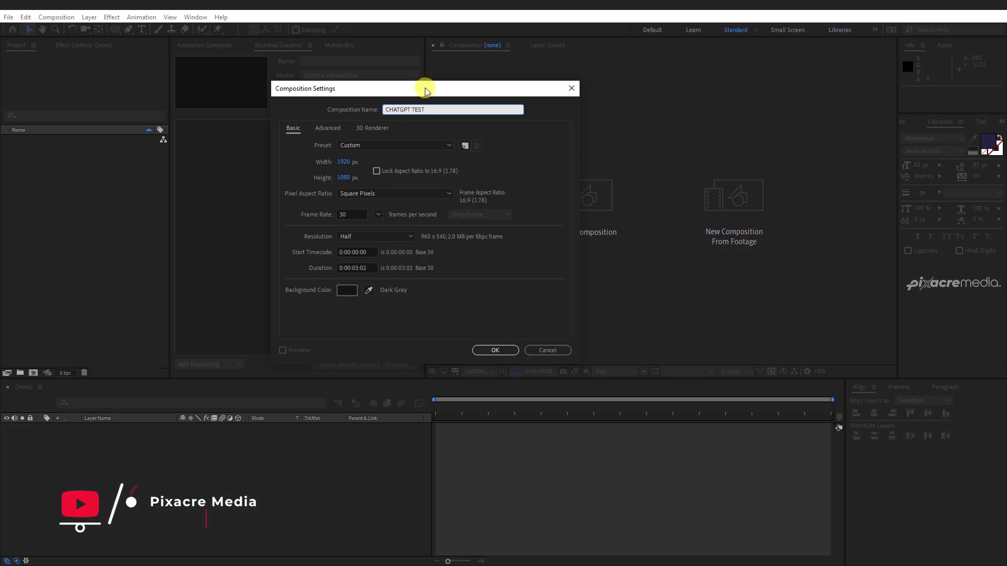
click(355, 268)
text(502)
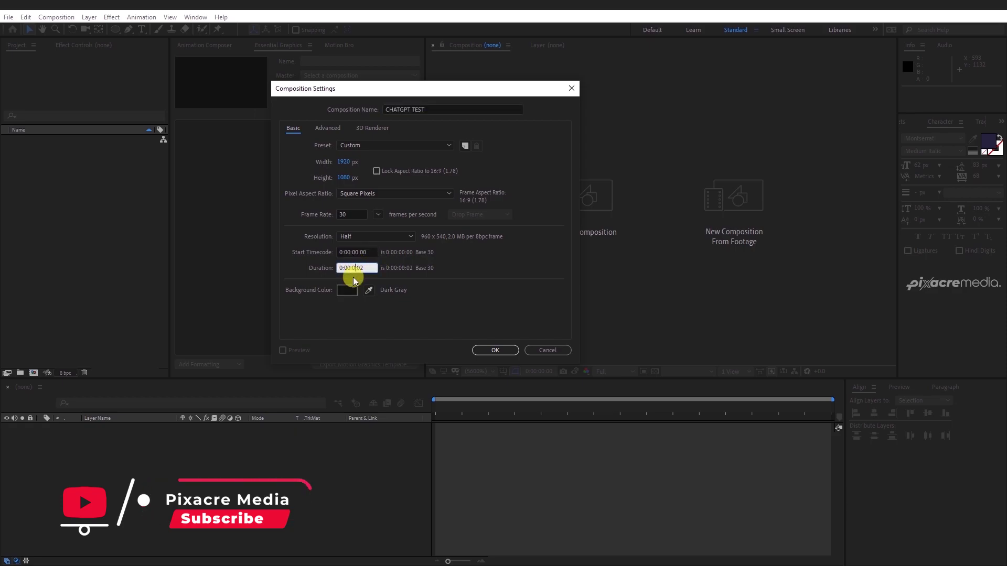
click(351, 279)
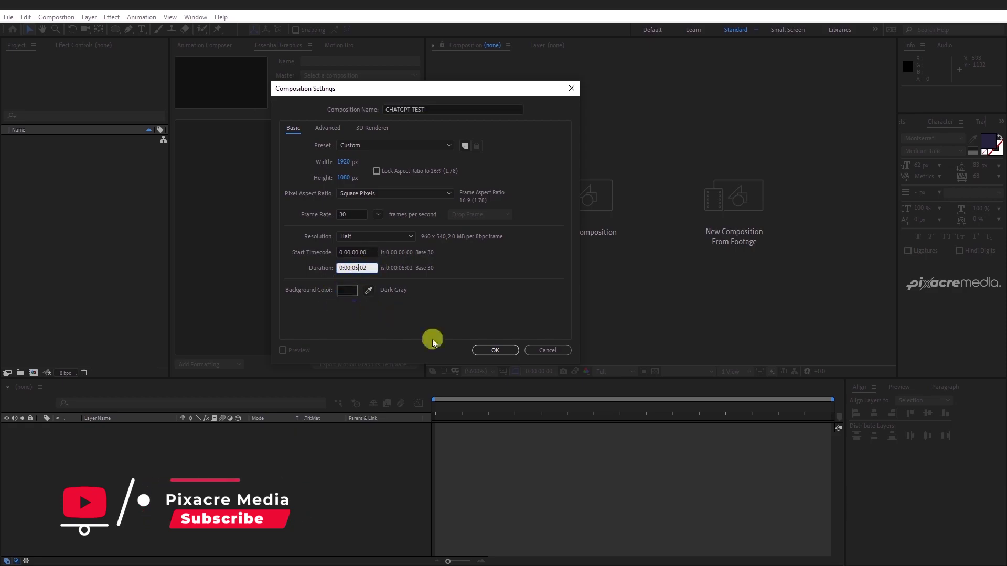
click(493, 350)
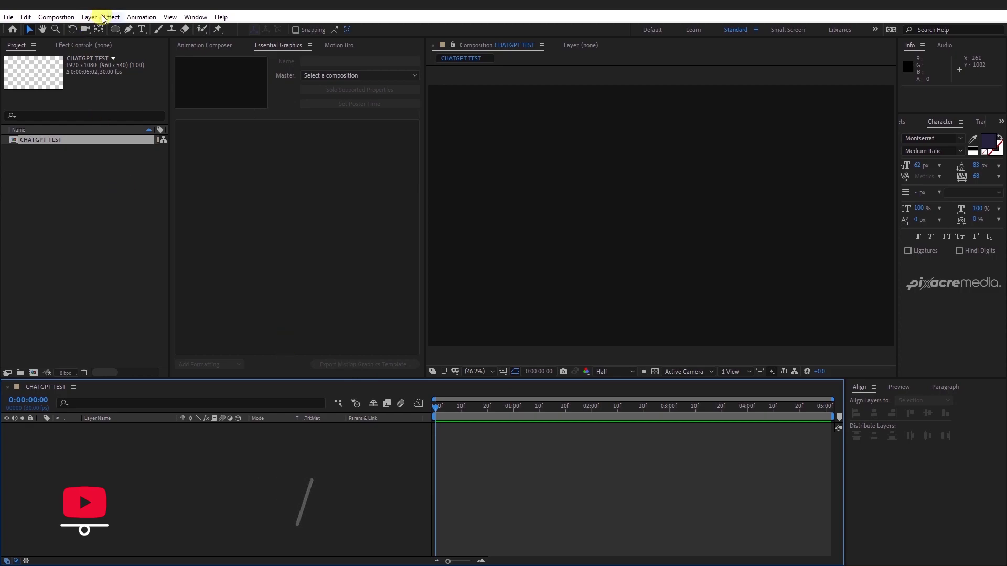
Draw a red circle with the Ellipse tool and centre its anchor point on the shape.
click(115, 30)
mouse_move(542, 148)
mouse_down()
mouse_move(603, 204)
mouse_move(586, 184)
mouse_up()
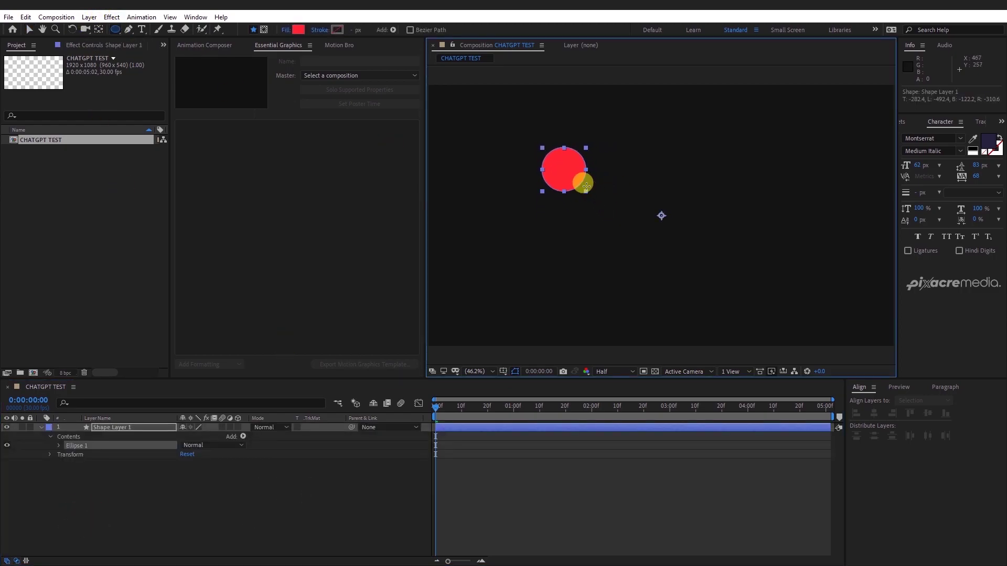
click(103, 29)
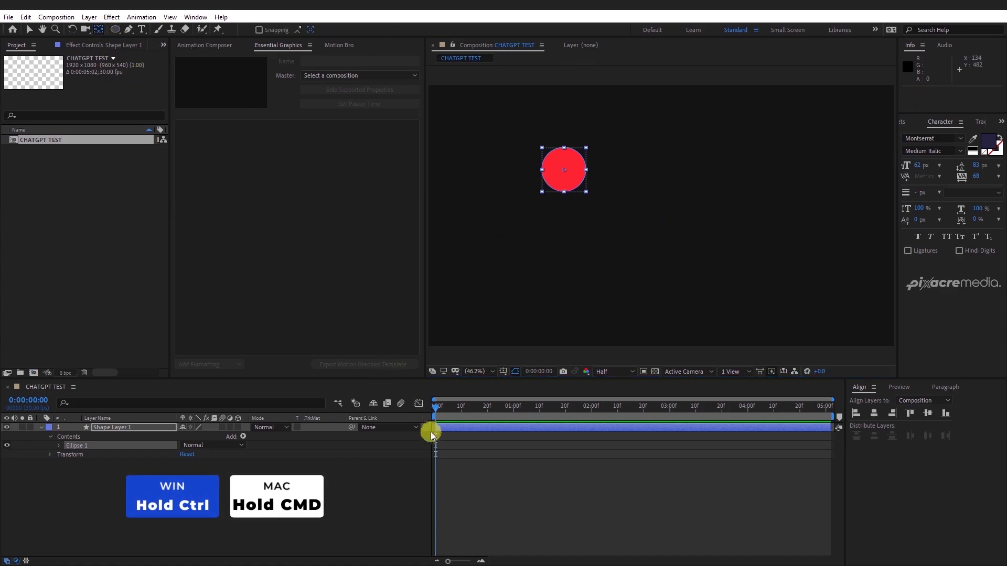
click(525, 475)
click(485, 427)
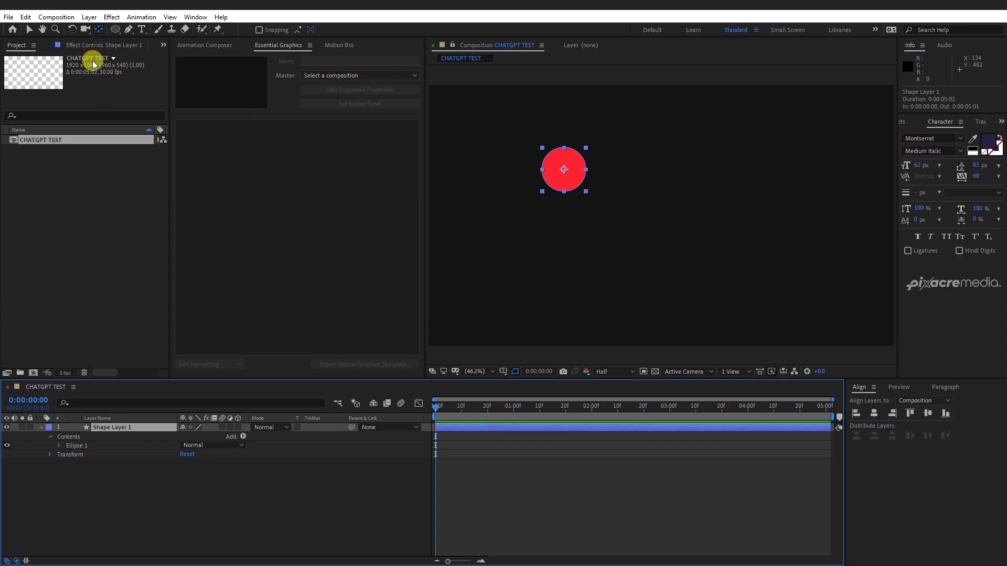
Align Shape Layer 1 to the composition's horizontal and vertical centre.
click(30, 29)
click(516, 406)
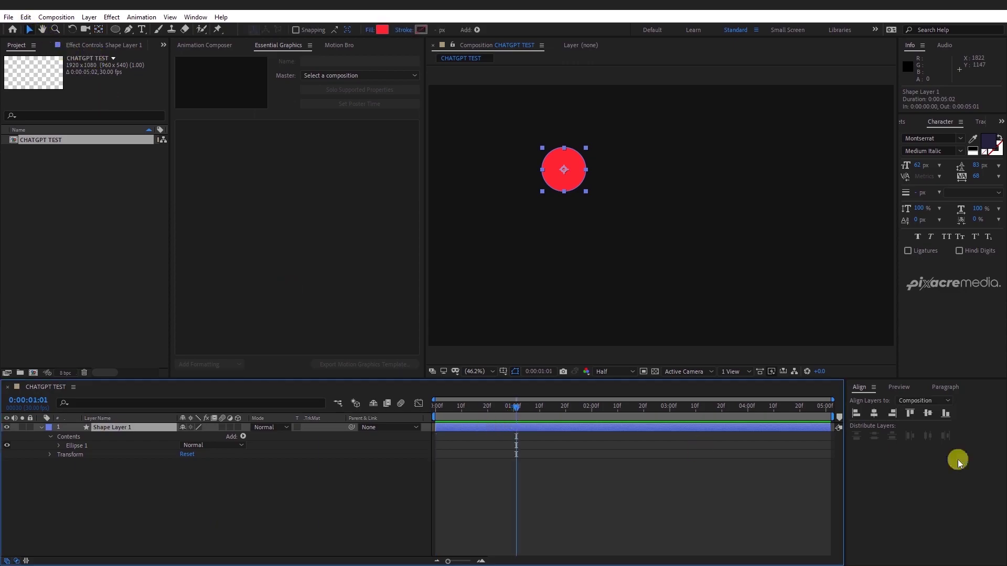
click(878, 415)
click(927, 413)
click(618, 492)
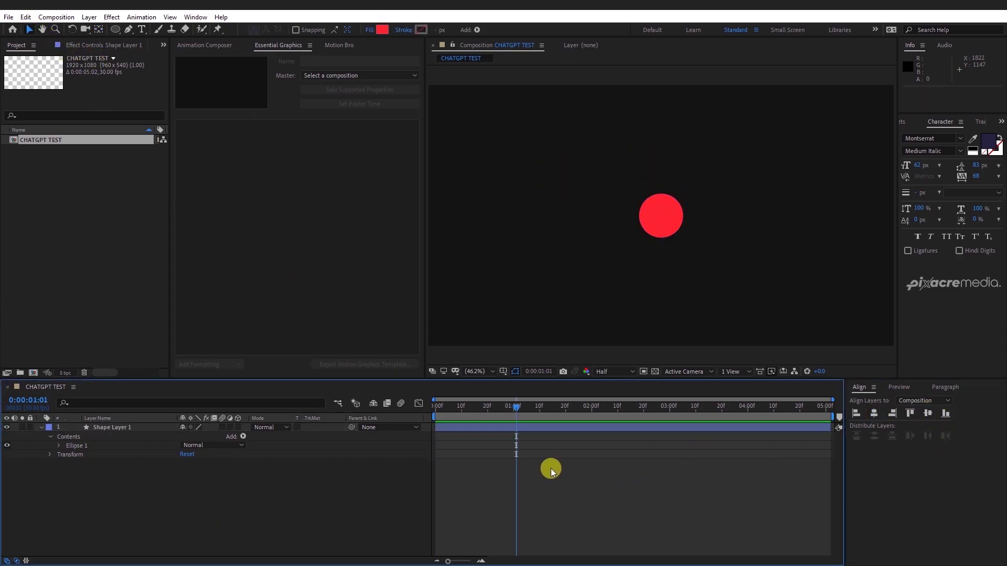
click(525, 428)
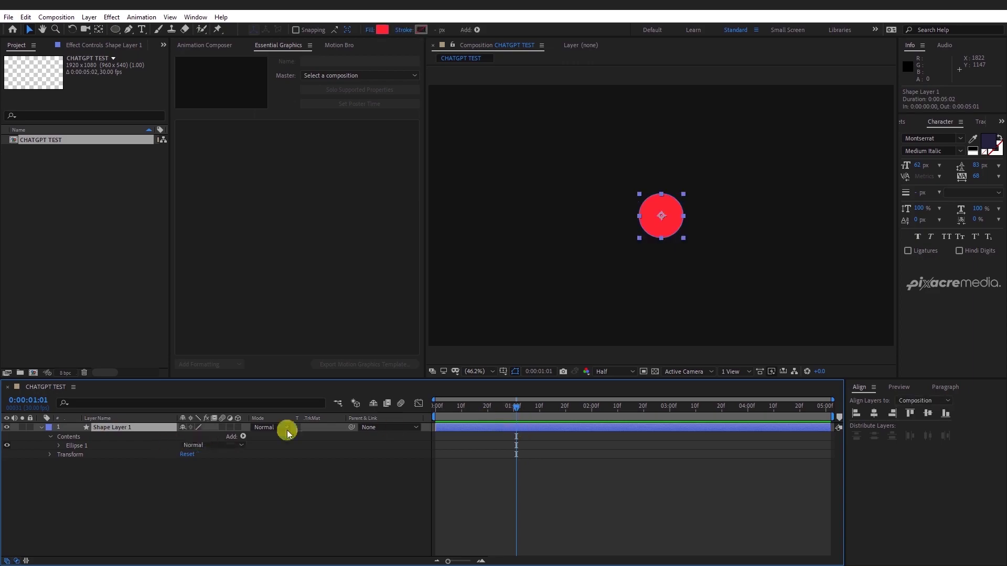
Keyframe Position so the circle drops from just above the frame at 0 s to centre at 1 s, then preview.
key(p)
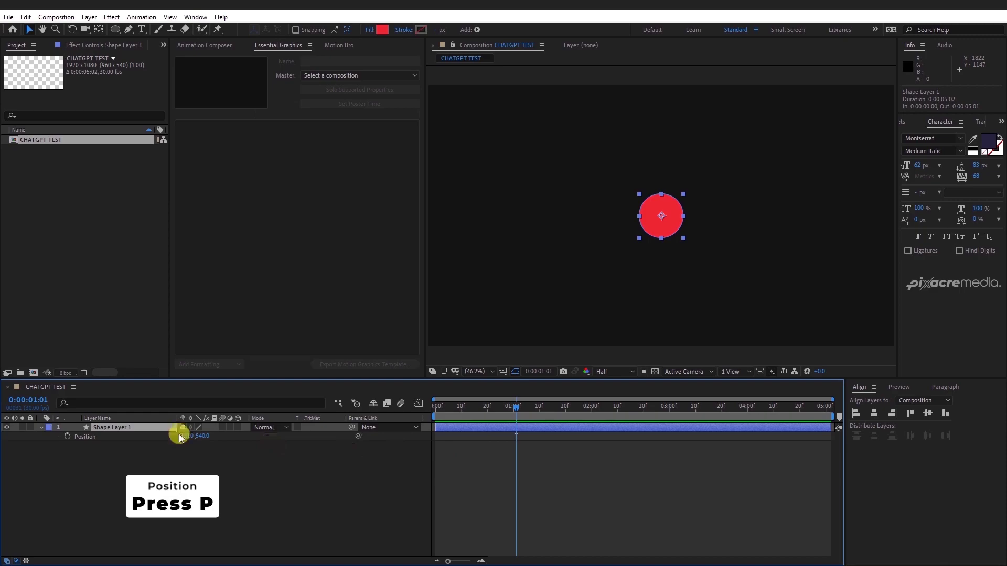
click(67, 437)
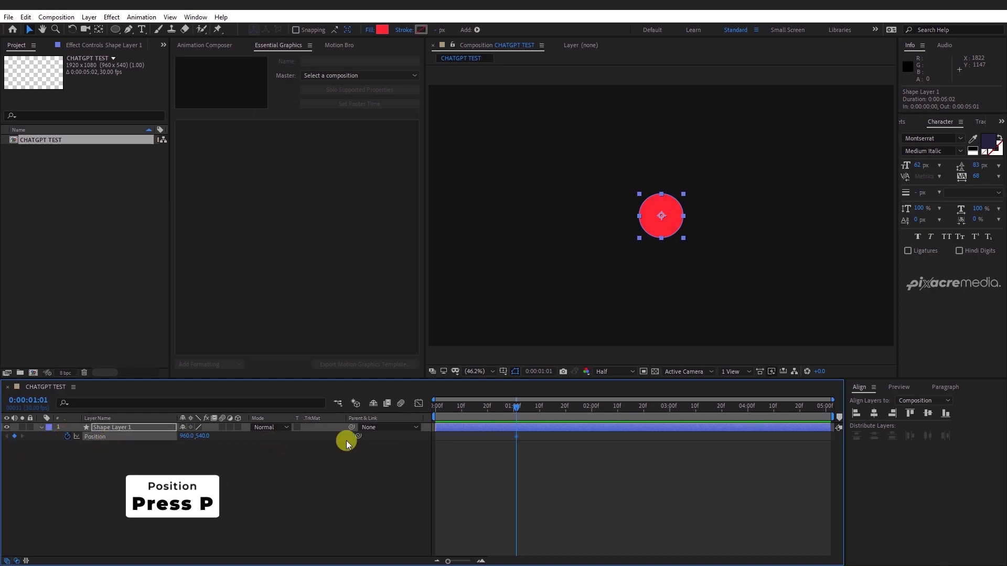
drag(508, 403, 454, 414)
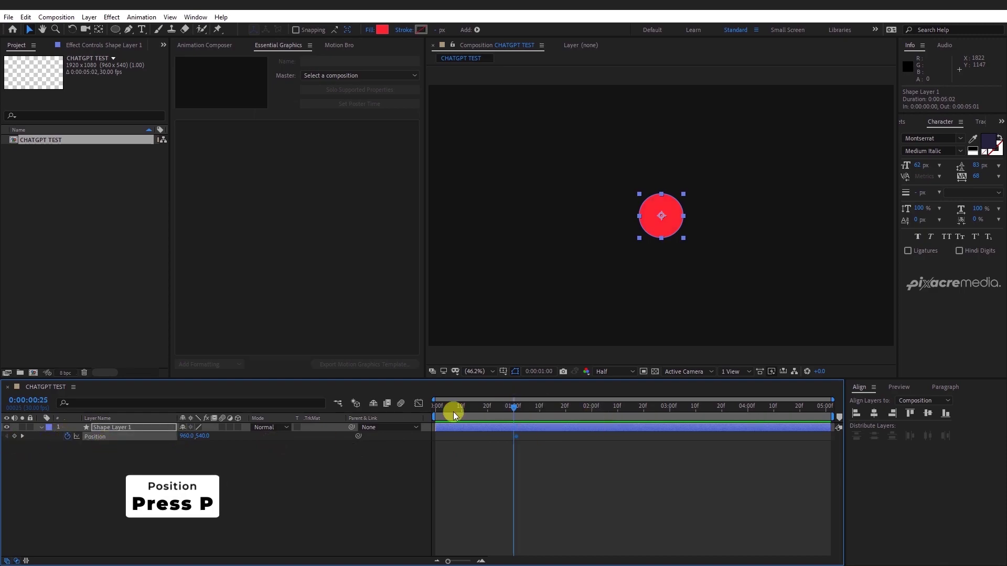
click(202, 436)
text(282)
key(Return)
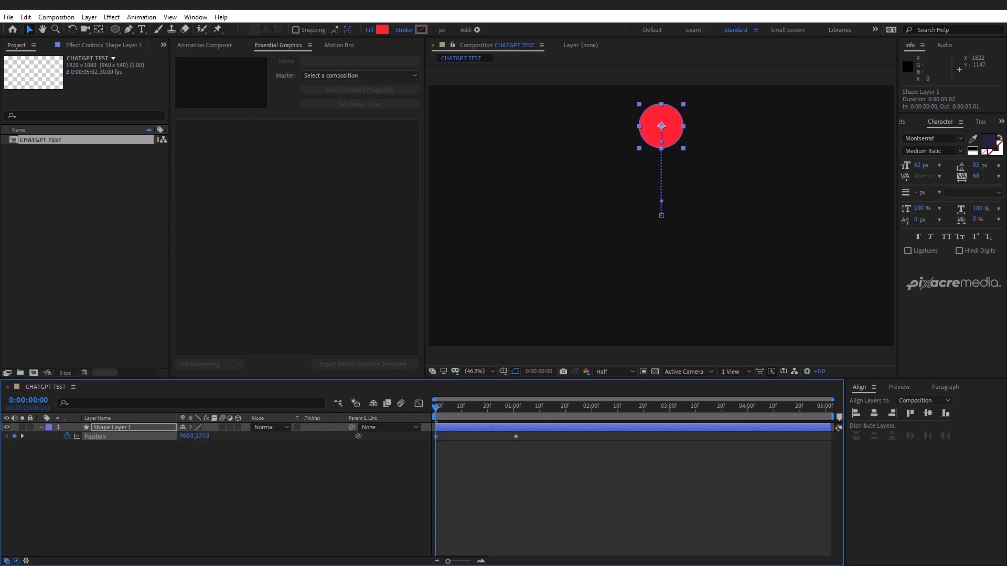
drag(199, 436, 173, 436)
drag(41, 459, 10, 471)
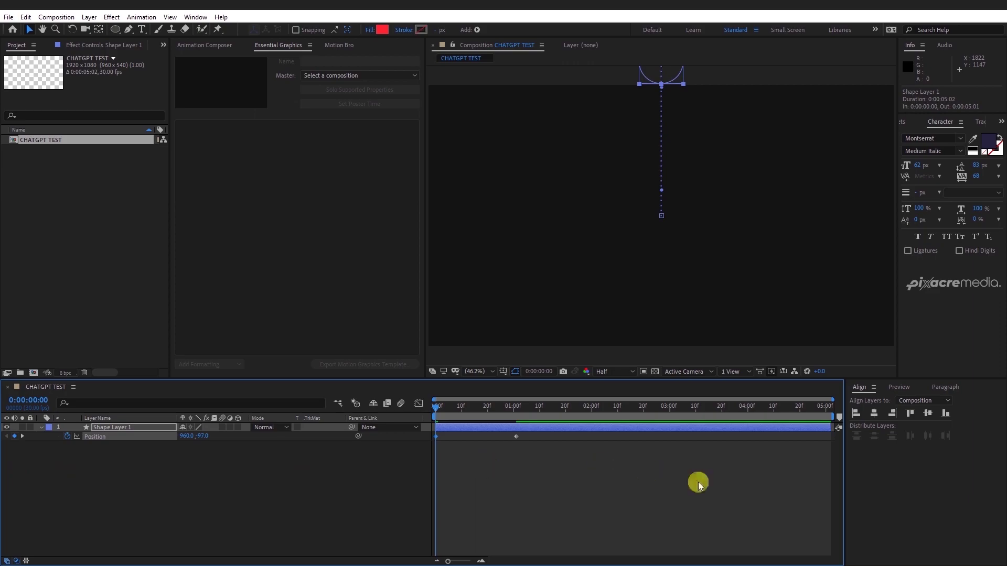
key(space)
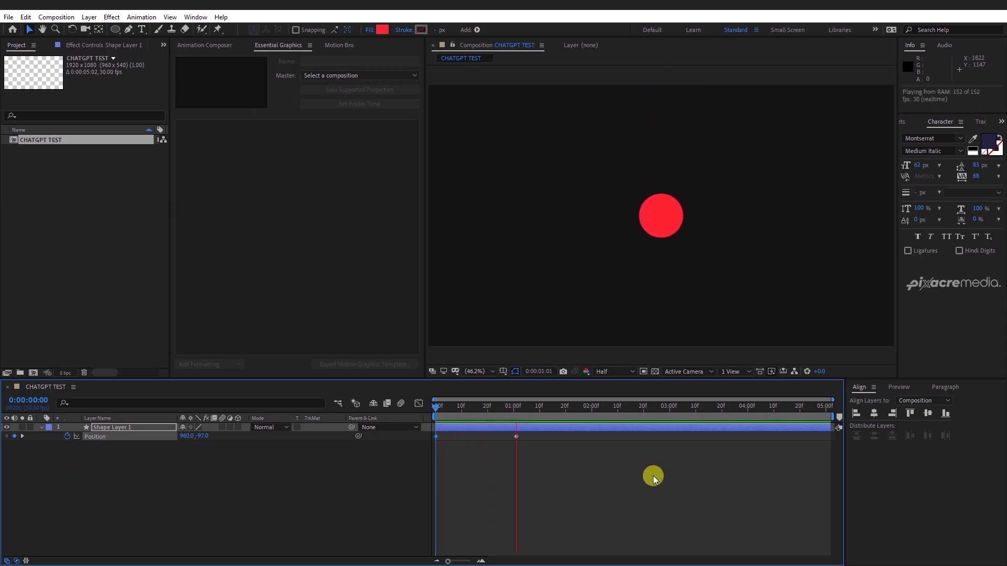
key(space)
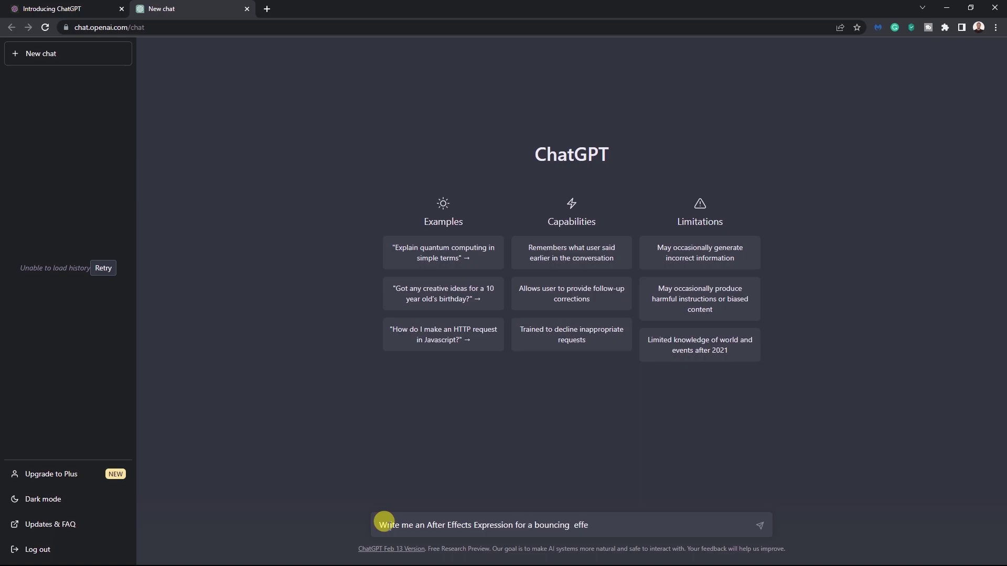
Send ChatGPT 'Write me an After Effects Expression for a bouncing effect' and scroll up to its code.
text(ct)
click(762, 526)
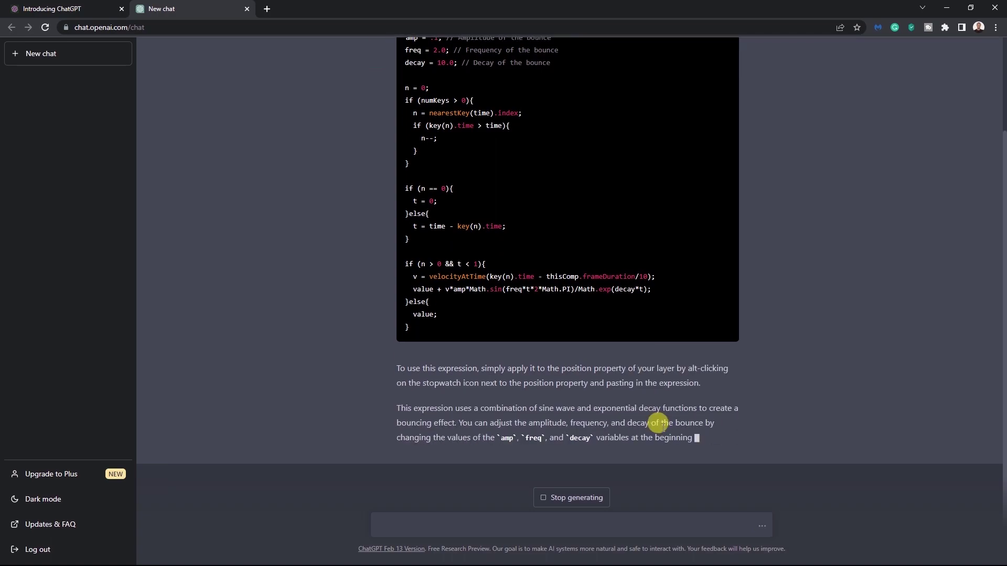
scroll(577, 294, up, 2)
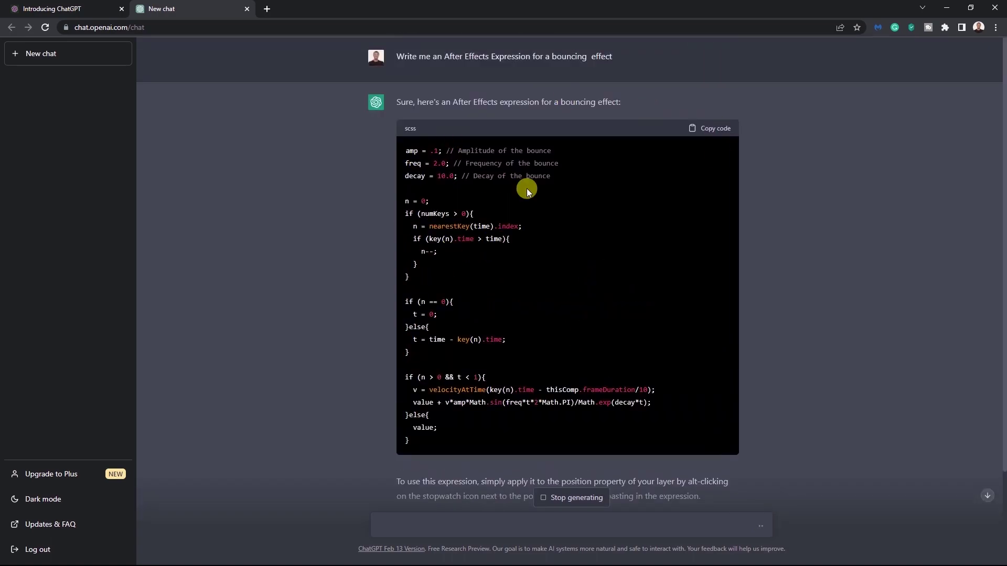
Paste ChatGPT's bounce expression onto the circle's Position and remove the stray space on the amp line.
click(708, 129)
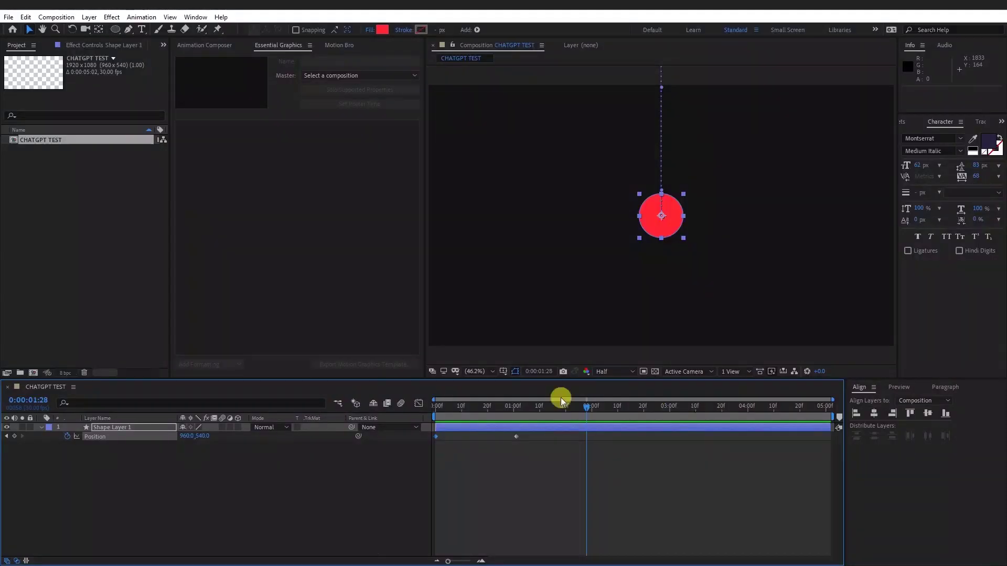
drag(581, 407, 472, 434)
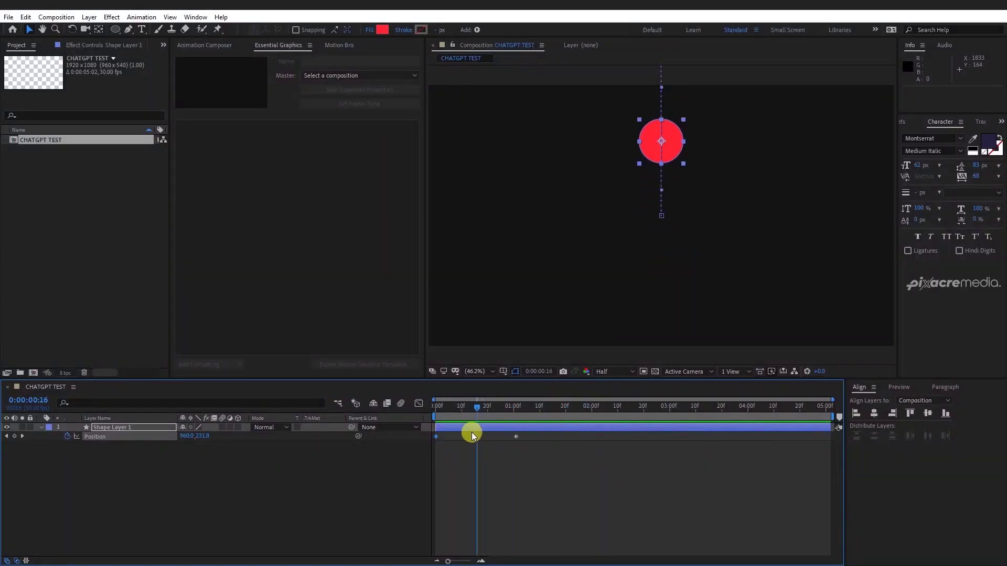
alt+click(68, 438)
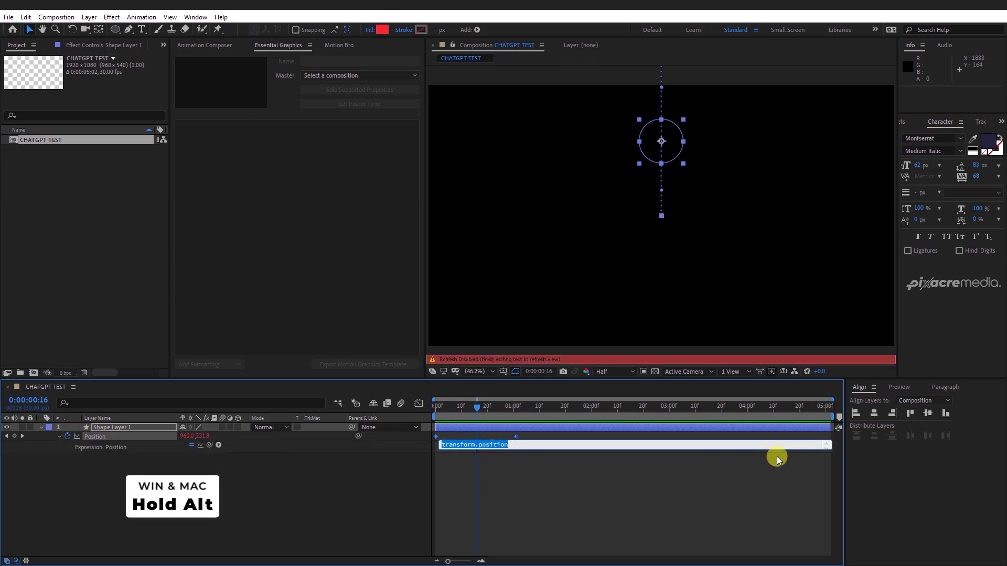
drag(824, 449, 825, 527)
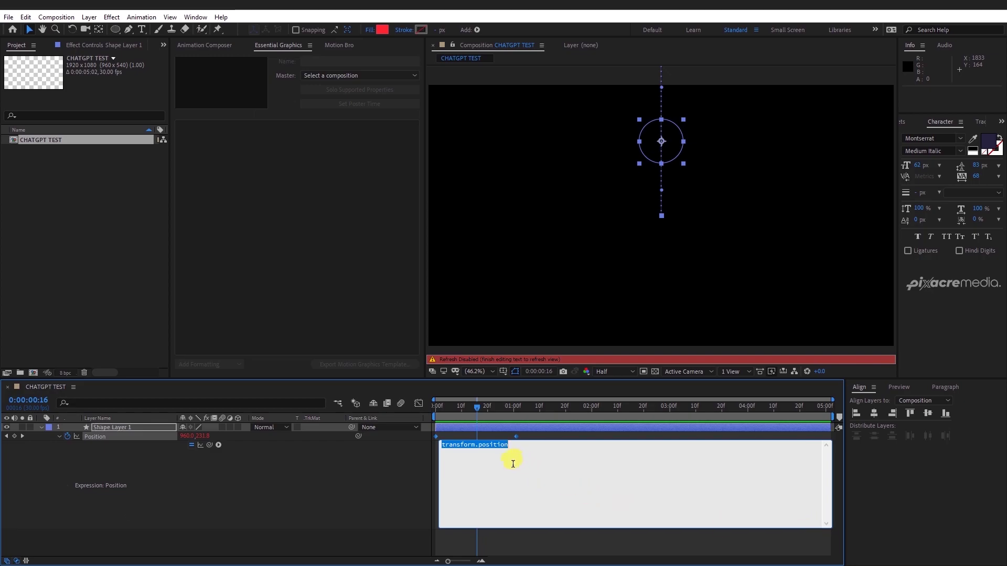
key(ctrl+v)
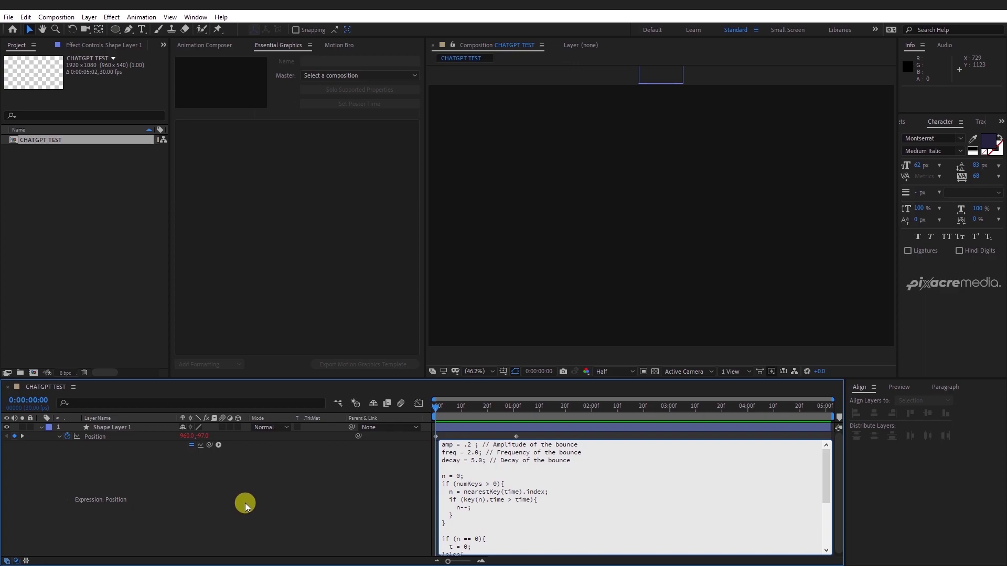
key(BackSpace)
Leave the expression editor and play a preview of the circle bouncing into the centre.
click(435, 405)
key(space)
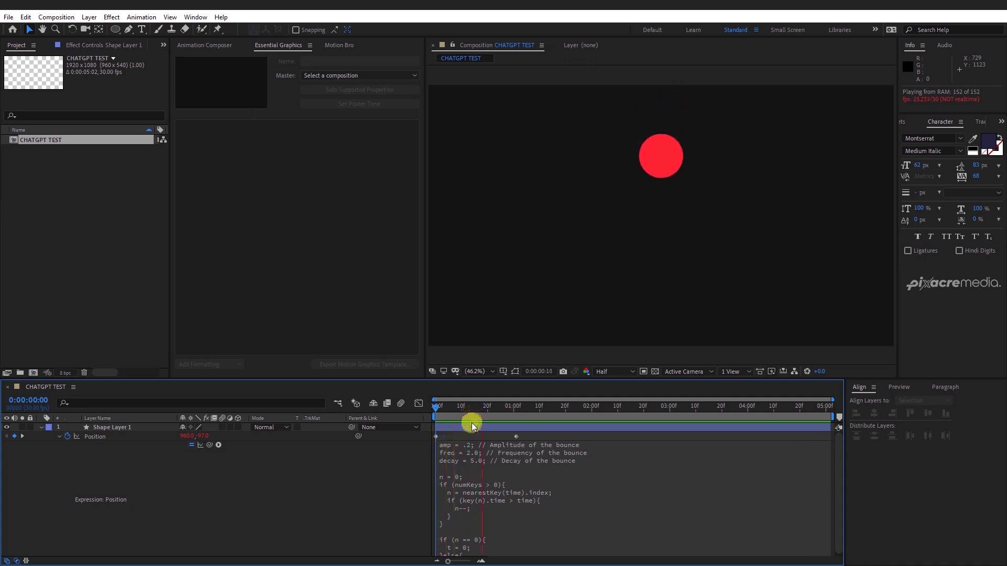
key(space)
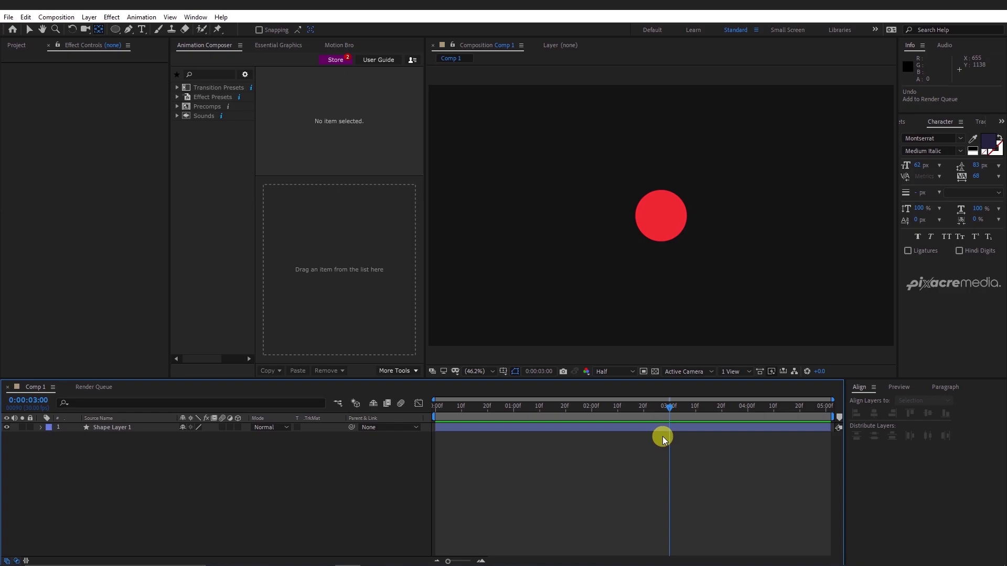
Trim Comp 1 to a work area ending at 3 seconds.
key(n)
right_click(665, 418)
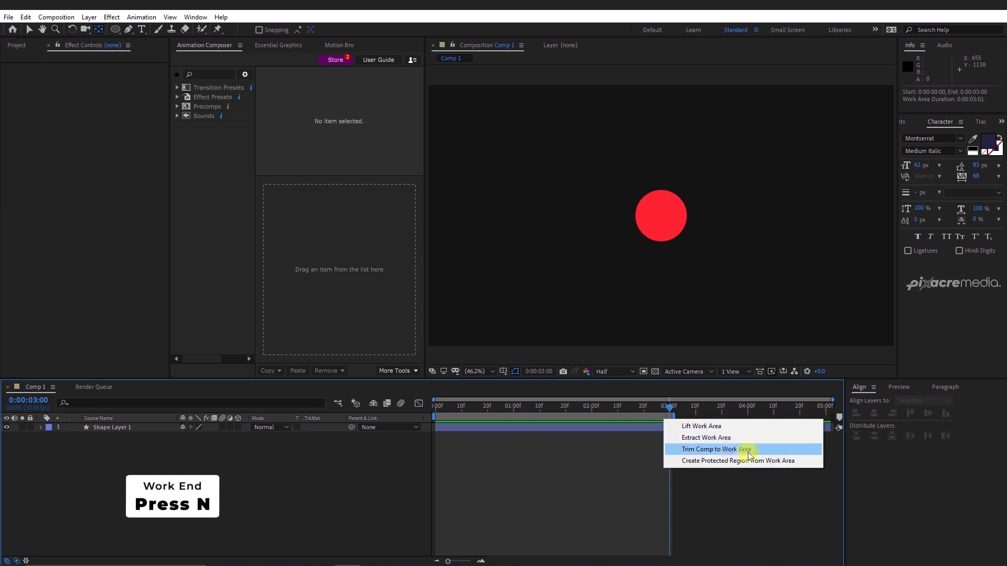
click(731, 452)
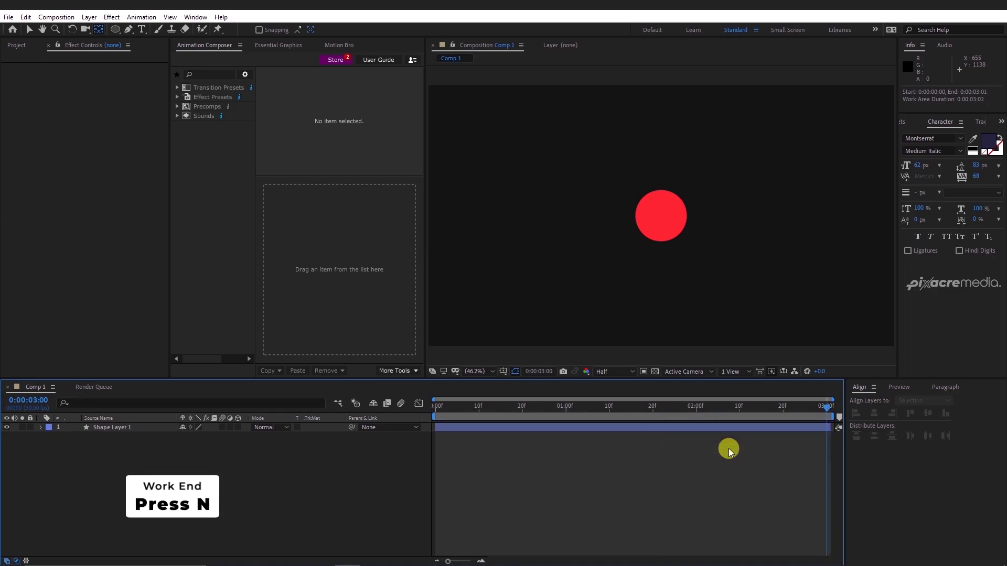
Add a new solid named BG, then select it together with the circle layer.
click(485, 406)
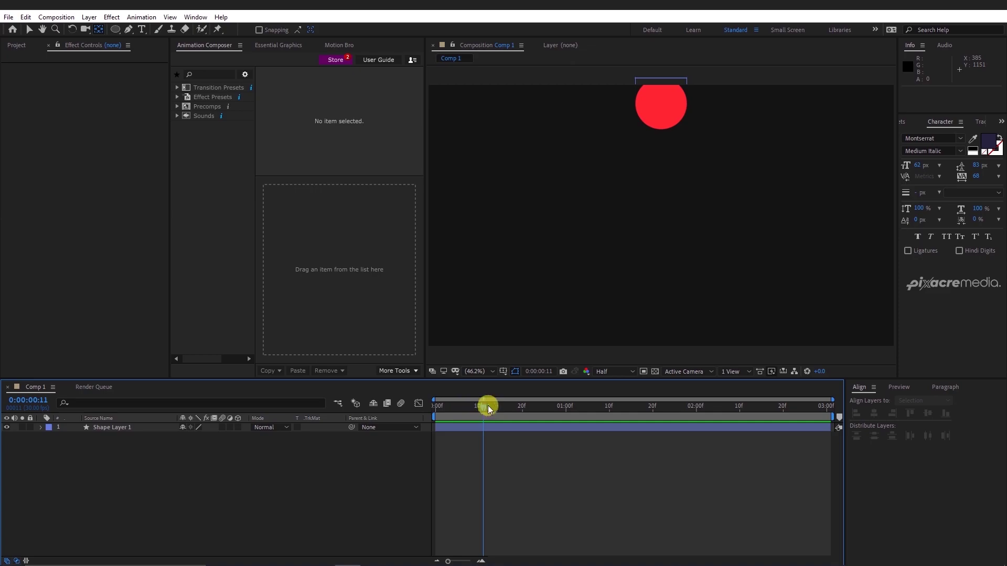
right_click(90, 491)
mouse_move(179, 371)
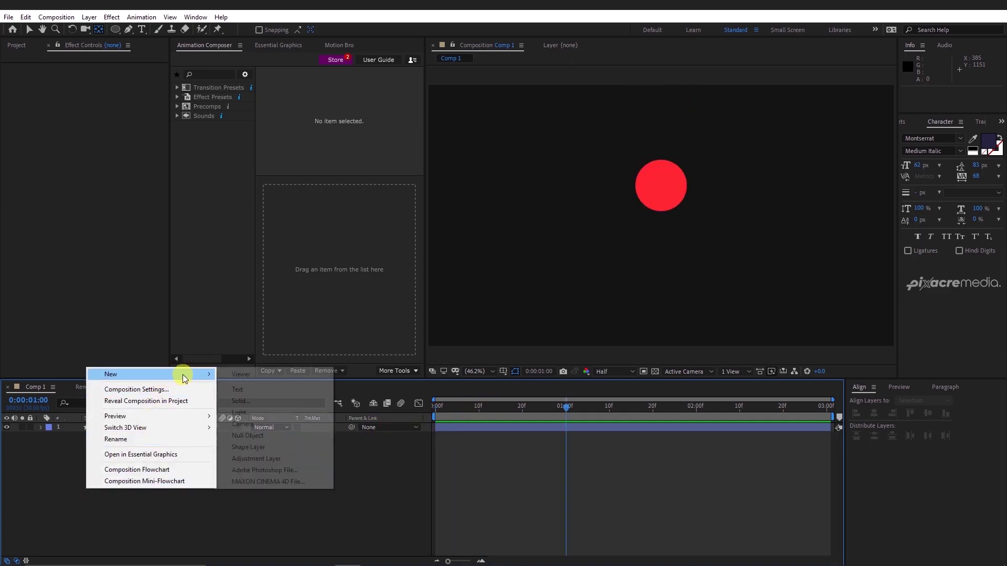
click(247, 398)
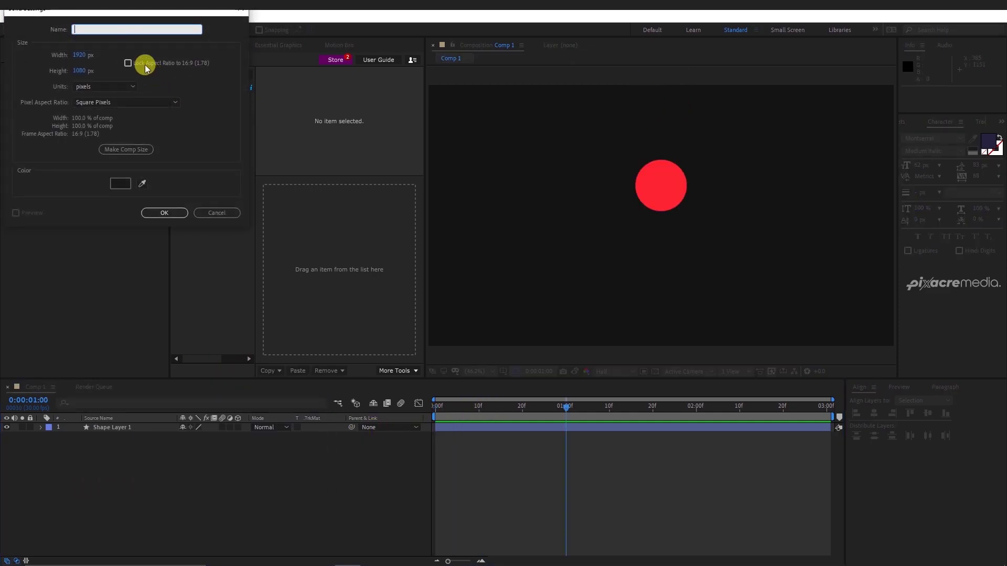
text(BG)
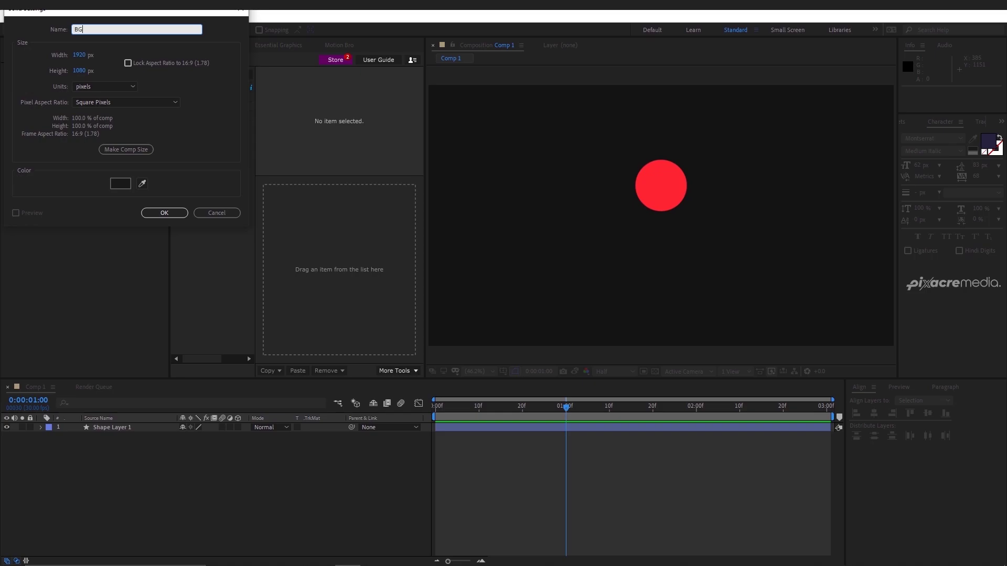
click(162, 213)
drag(562, 404, 553, 414)
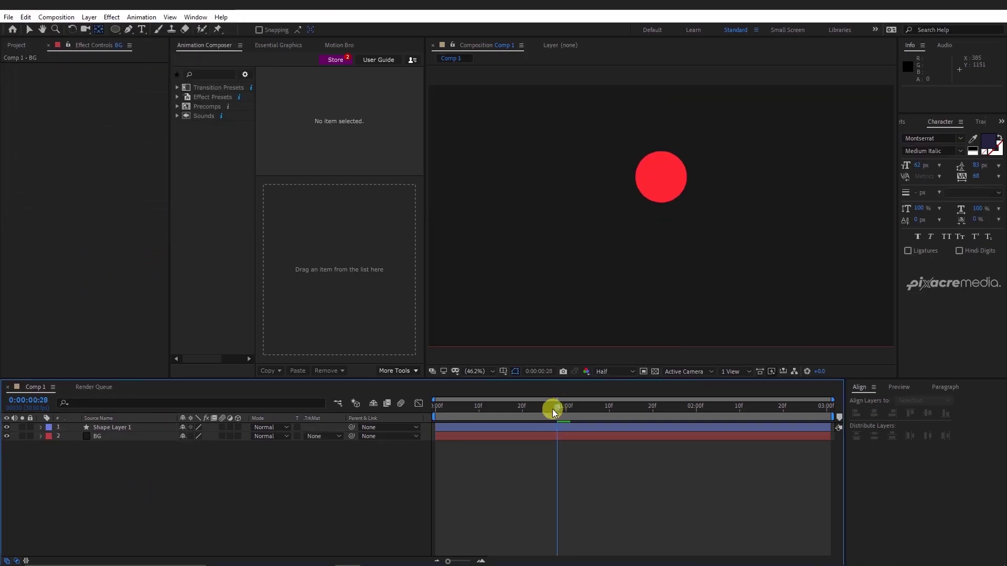
drag(143, 485, 159, 428)
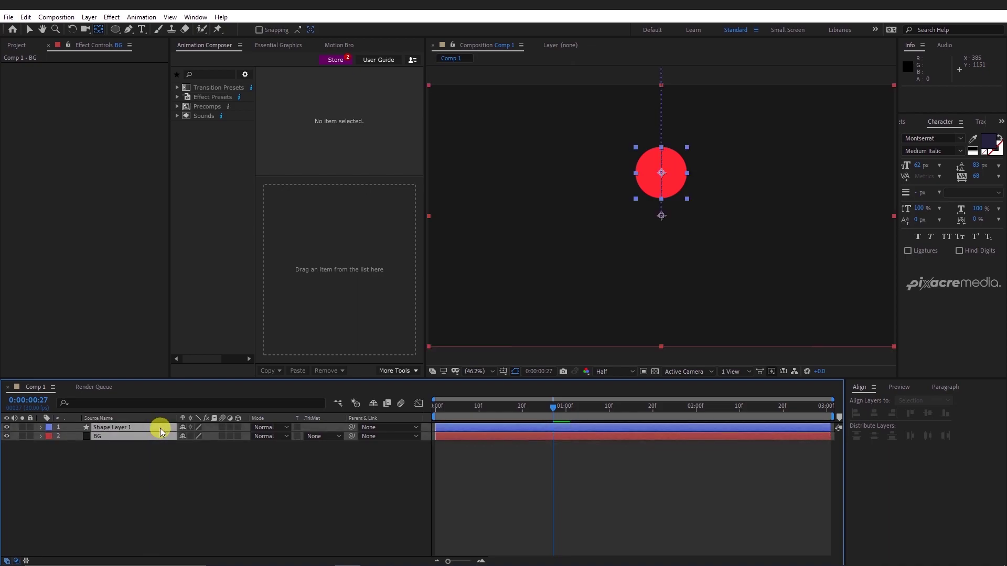
Pre-compose the circle and BG layers into a precomp named Main.
right_click(159, 428)
click(196, 384)
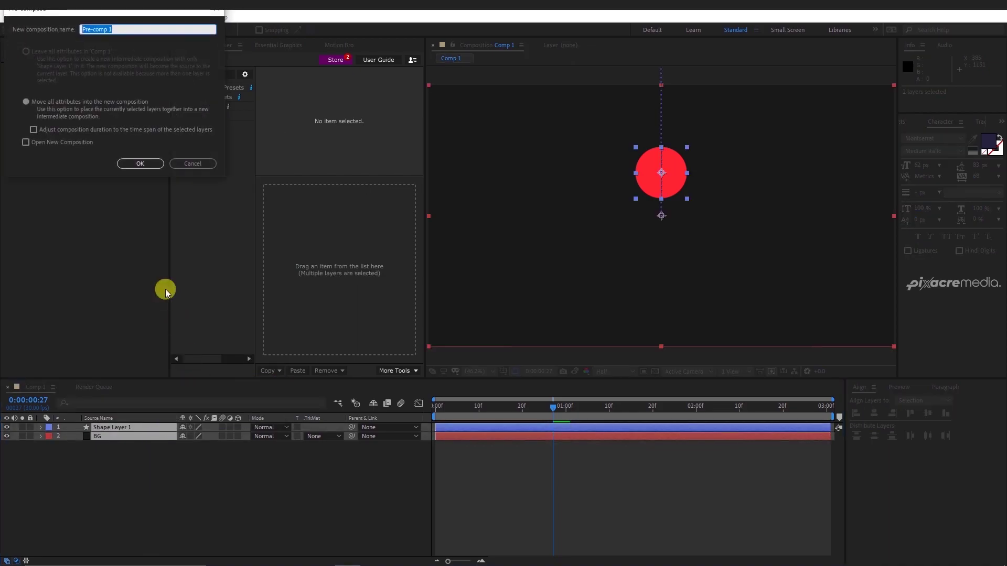
text(Main)
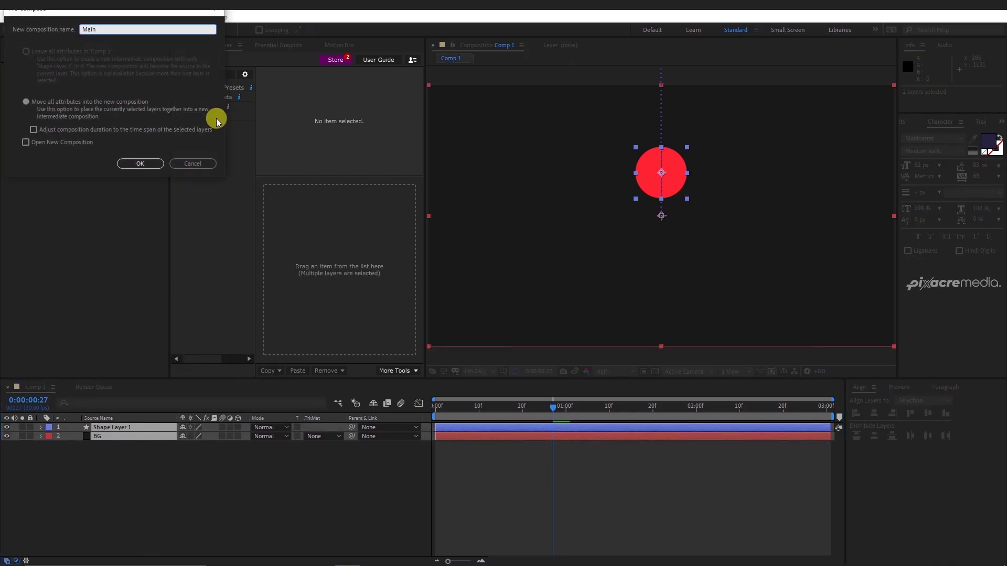
click(125, 164)
Enable time remapping on the Main layer and play the composition.
click(153, 493)
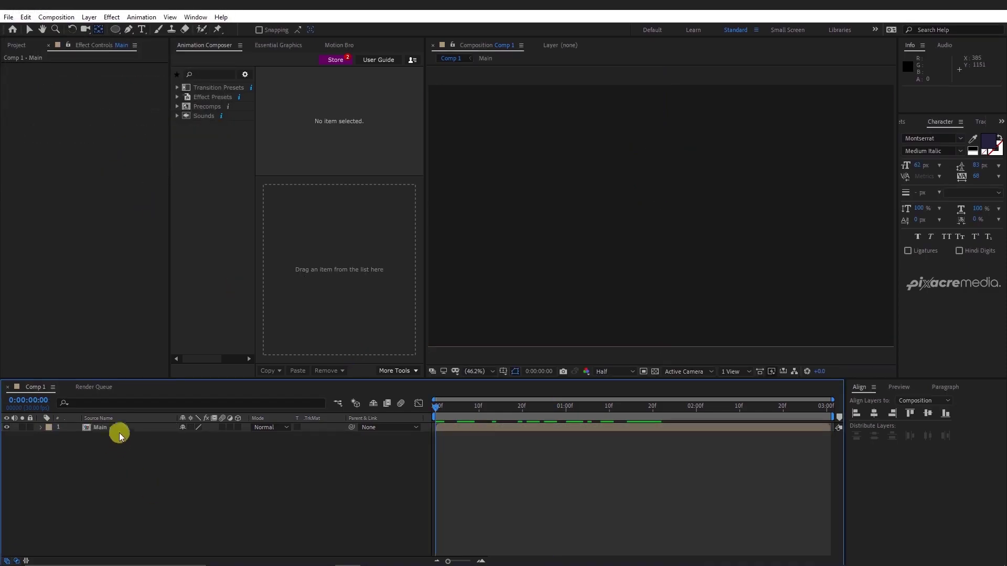
right_click(108, 426)
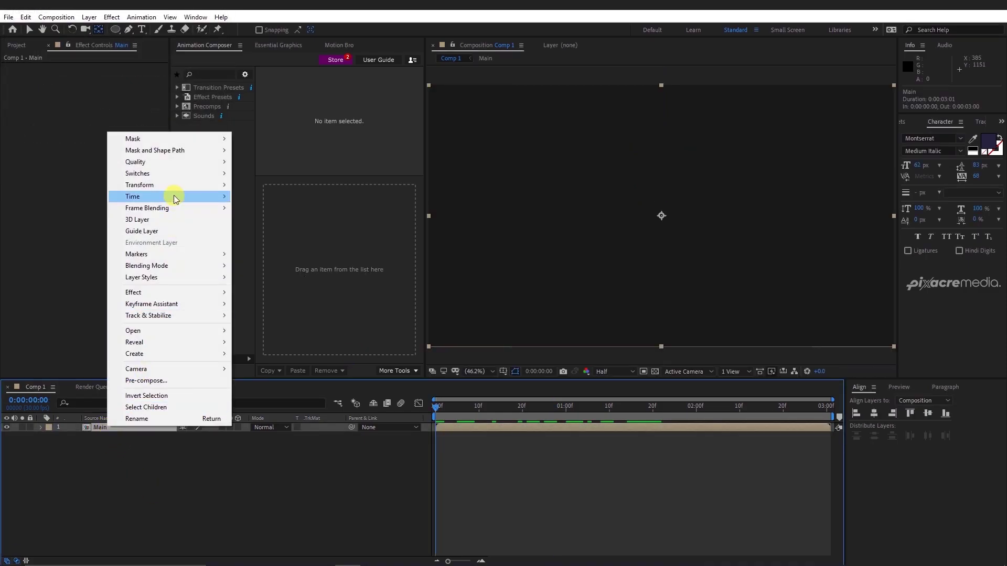
mouse_move(169, 196)
click(278, 198)
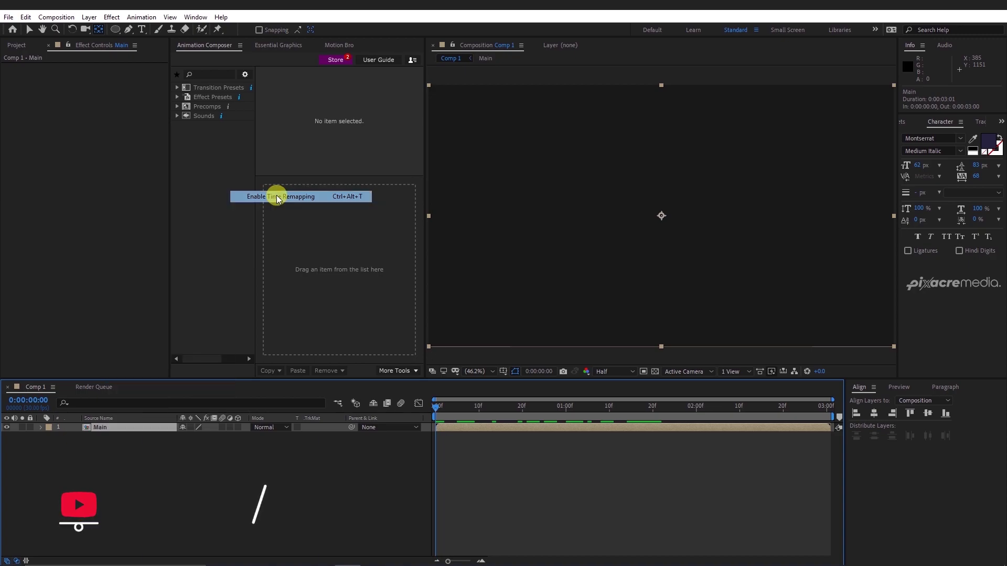
key(space)
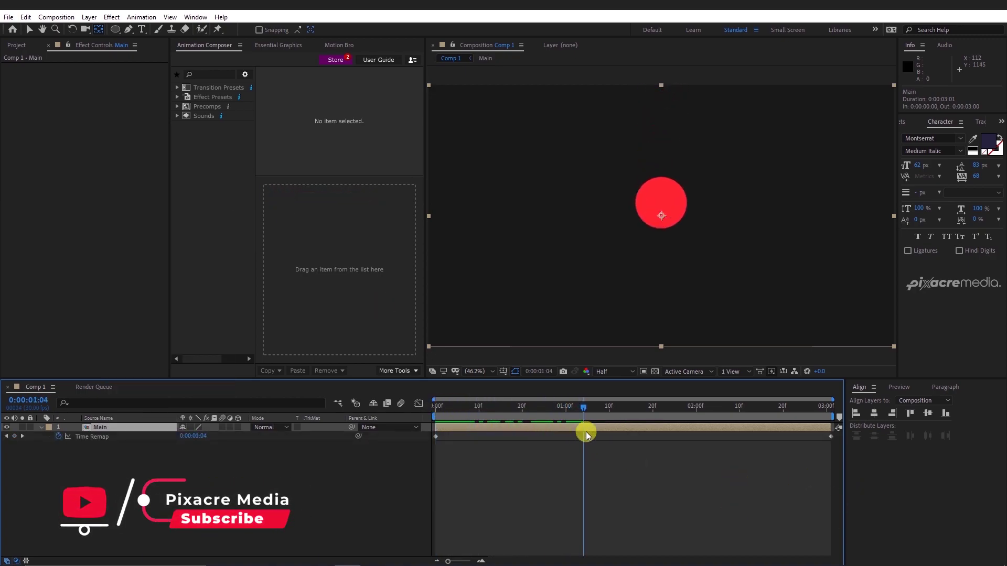
Add Time Remap keyframes on Main at 2:03 and 2:07.
key(space)
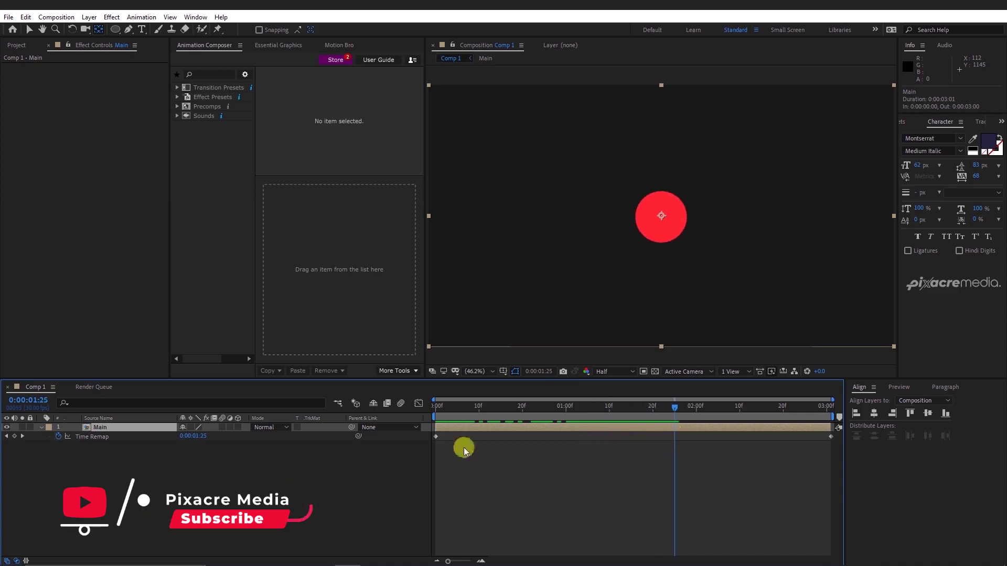
click(15, 436)
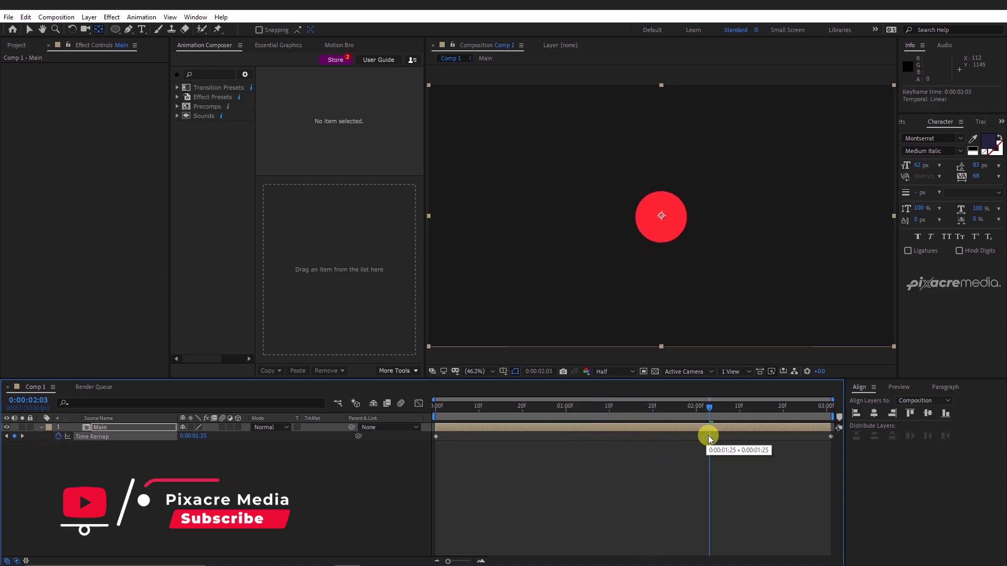
click(727, 409)
click(14, 436)
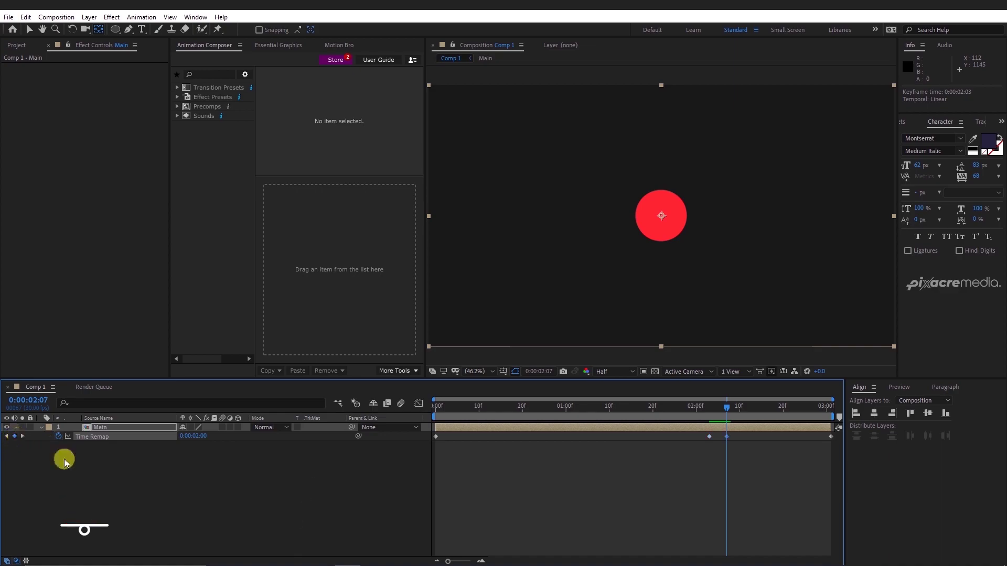
Set the final Time Remap keyframe's value to 0:00:00:00 so the animation plays back out.
drag(722, 412, 861, 427)
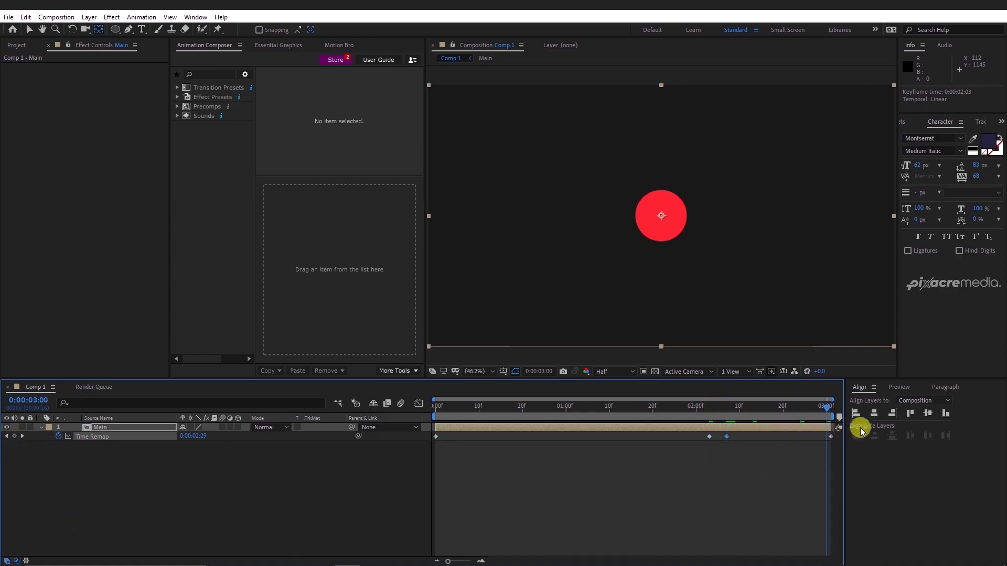
double_click(829, 437)
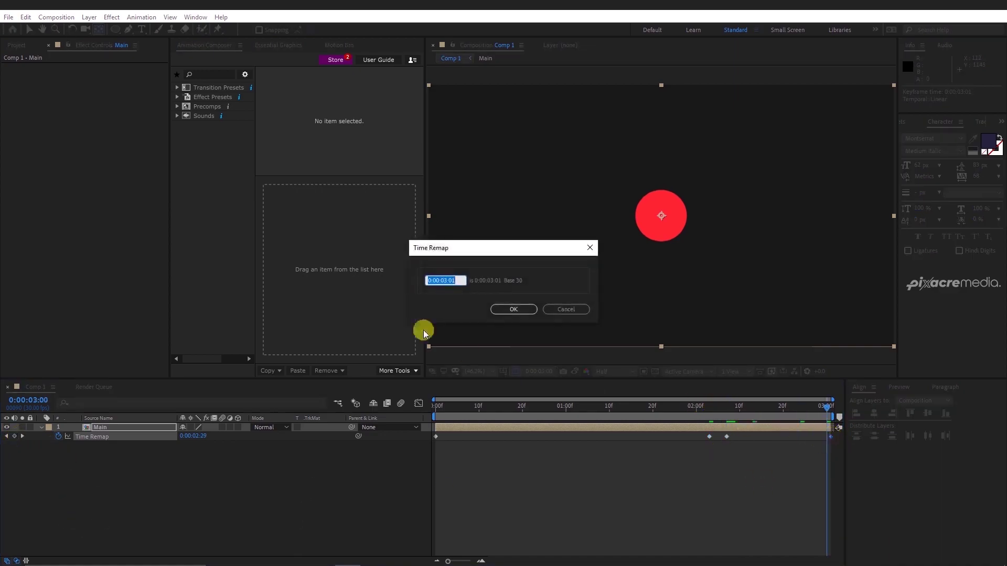
click(446, 285)
click(446, 280)
key(BackSpace)
text(0)
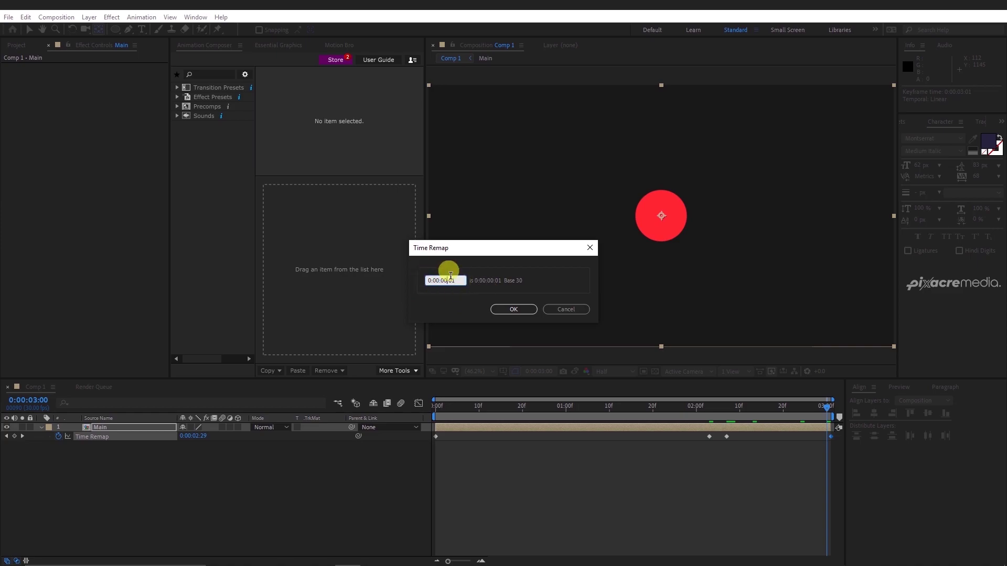
click(514, 309)
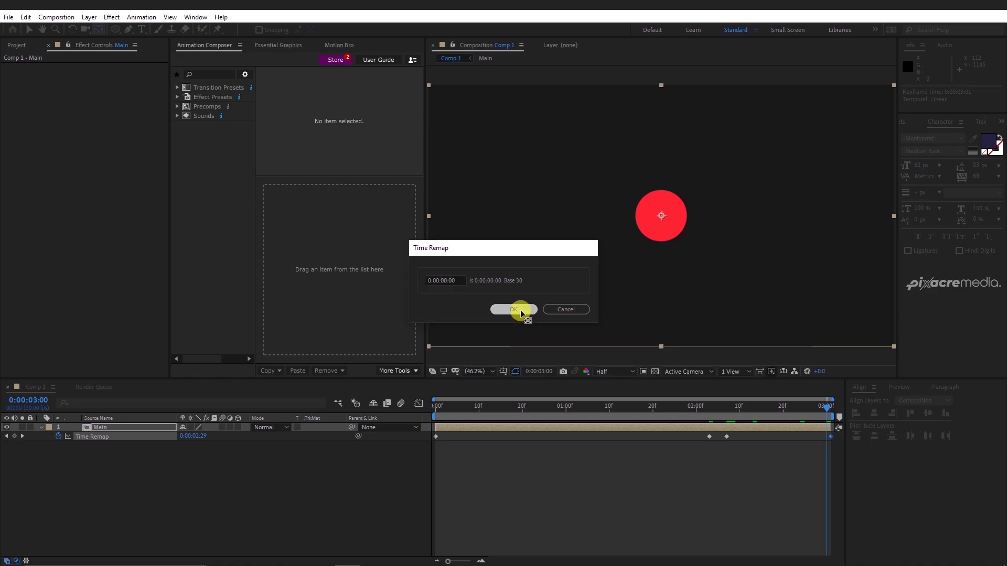
key(space)
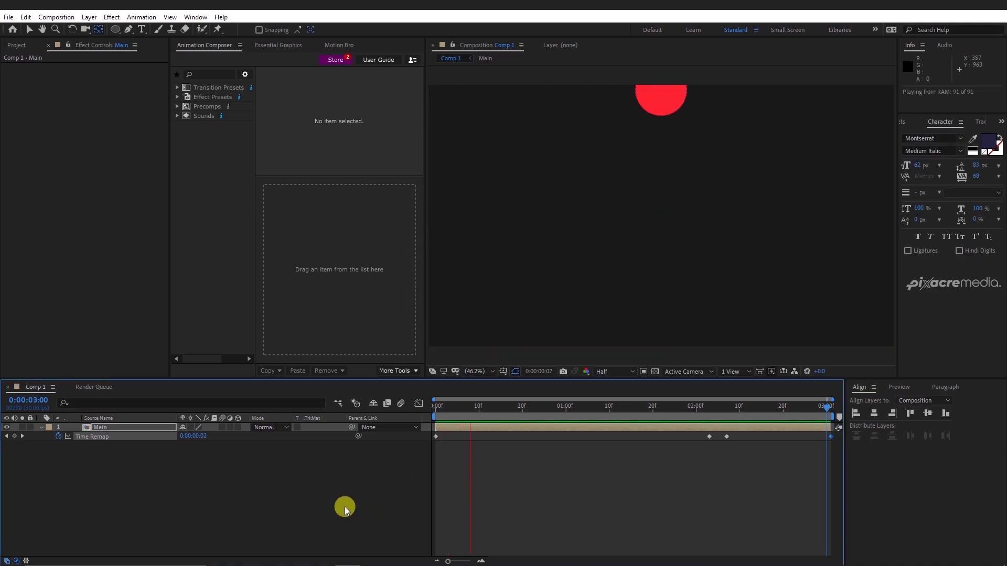